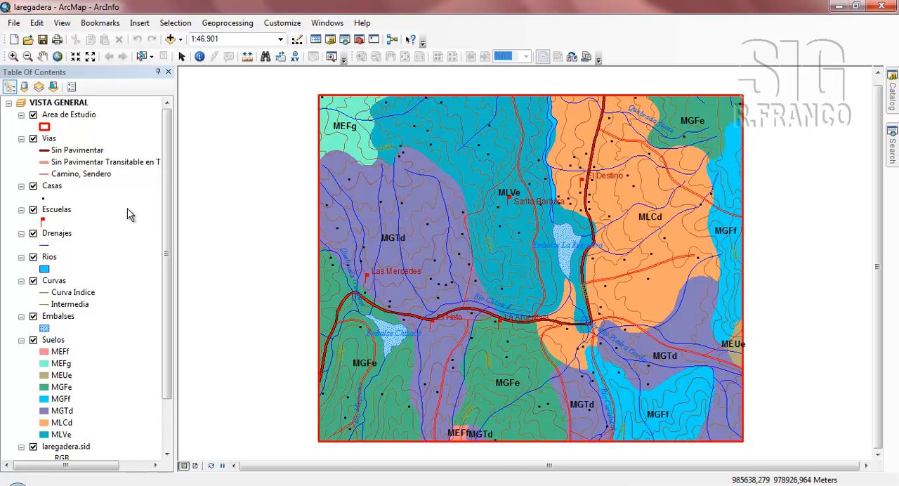
- Examine the attribute table of the Casas layer, including its ID_CASA and NOM_CASA fields, and close it
left_click(54, 187)
right_click(54, 191)
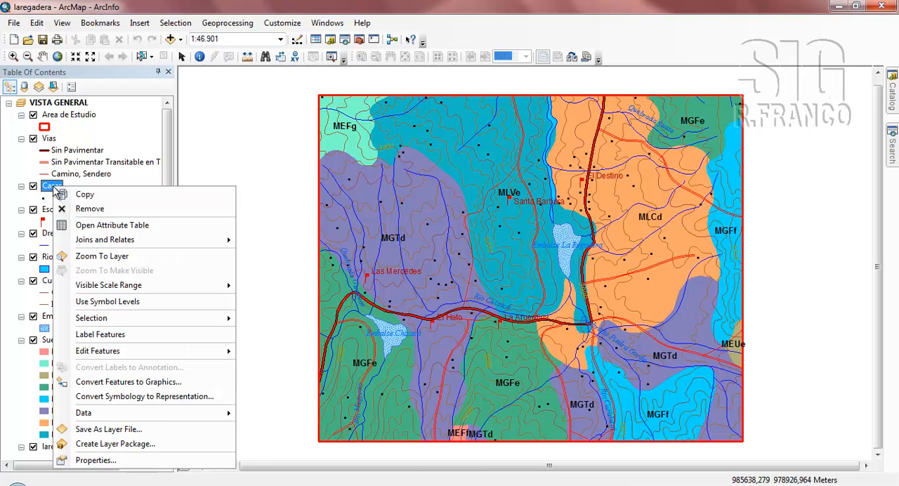
left_click(93, 223)
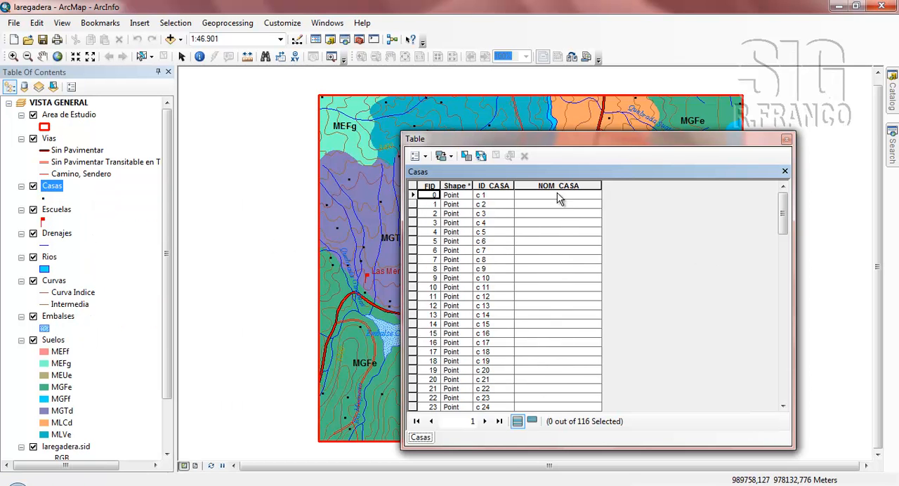
left_click_drag(780, 223, 796, 204)
left_click(785, 139)
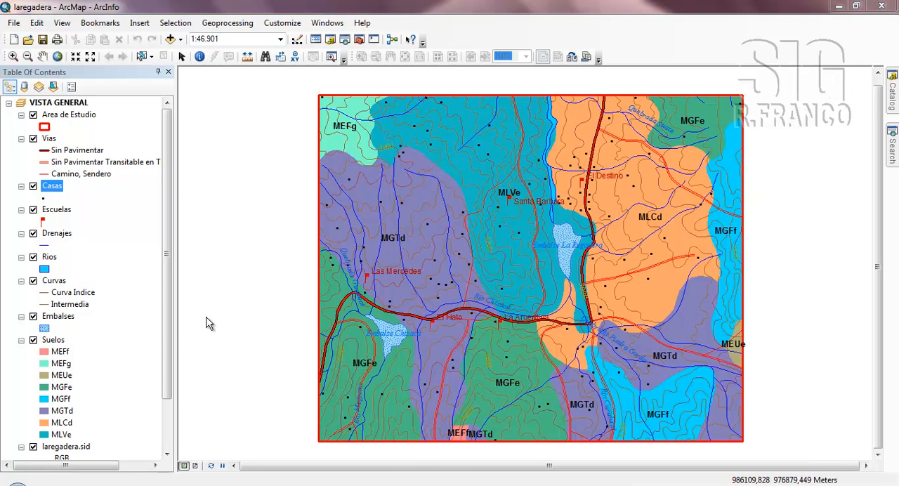
- Examine the IDSUELOPOL and ID_UNSUELO fields in the Suelos layer's attribute table and close it
left_click(53, 341)
right_click(53, 342)
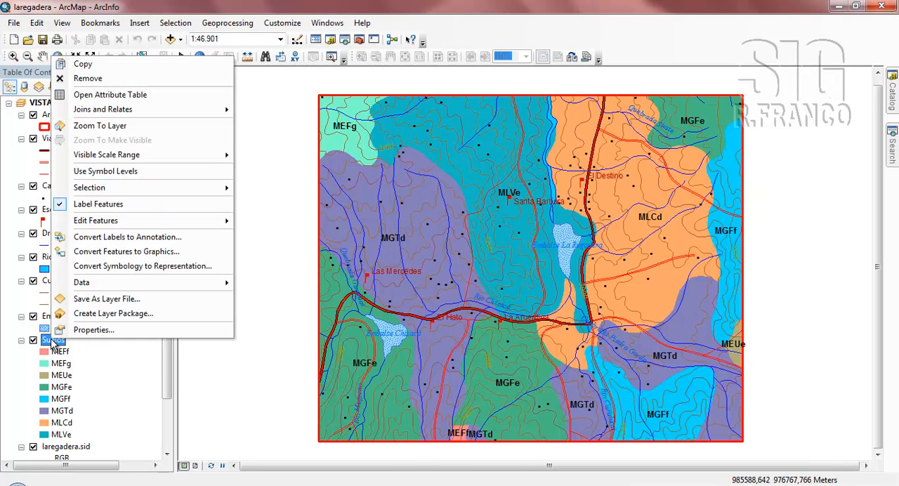
left_click(74, 95)
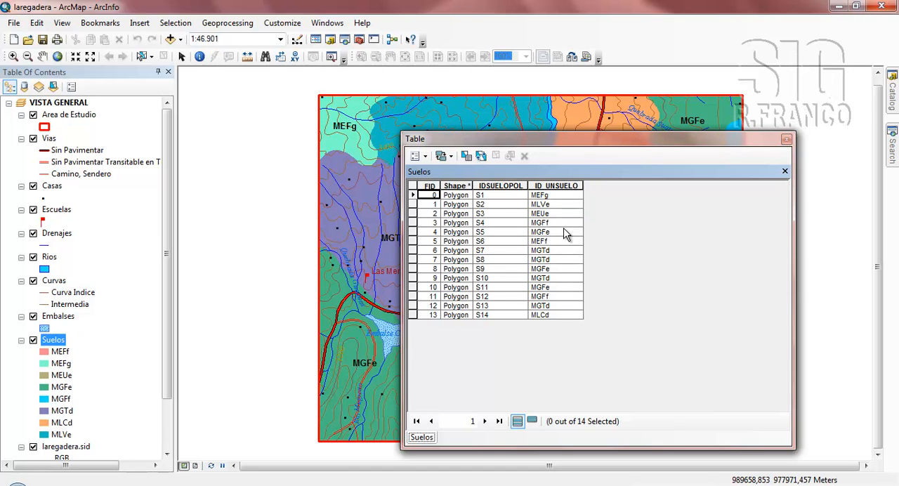
left_click(786, 140)
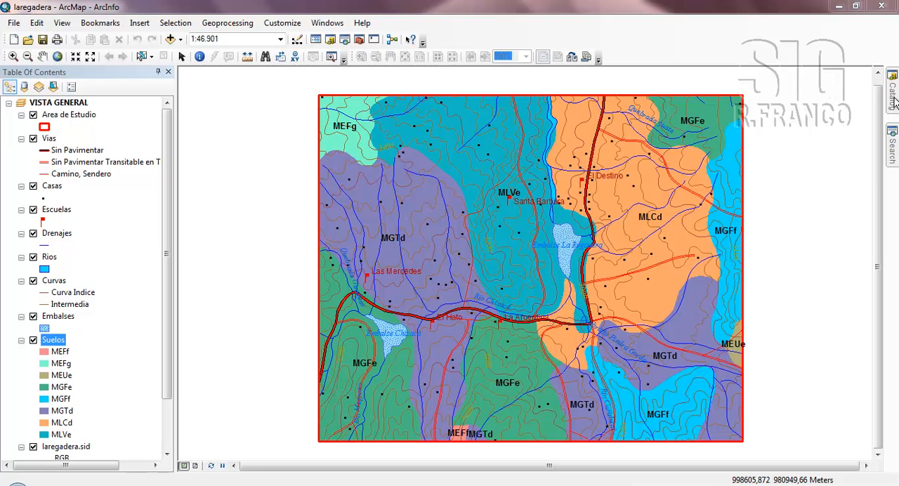
- Open the Spatial Join tool from the Overlay toolset of the Analysis Tools system toolbox
left_click(892, 100)
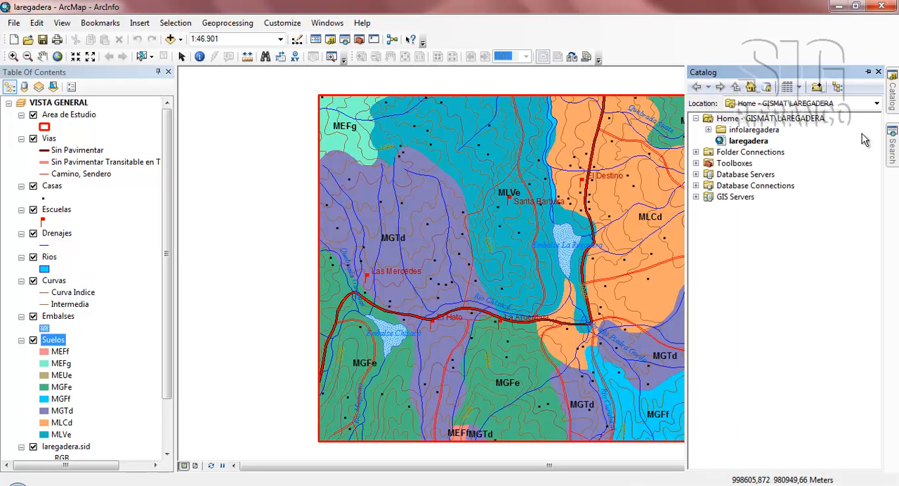
left_click(695, 163)
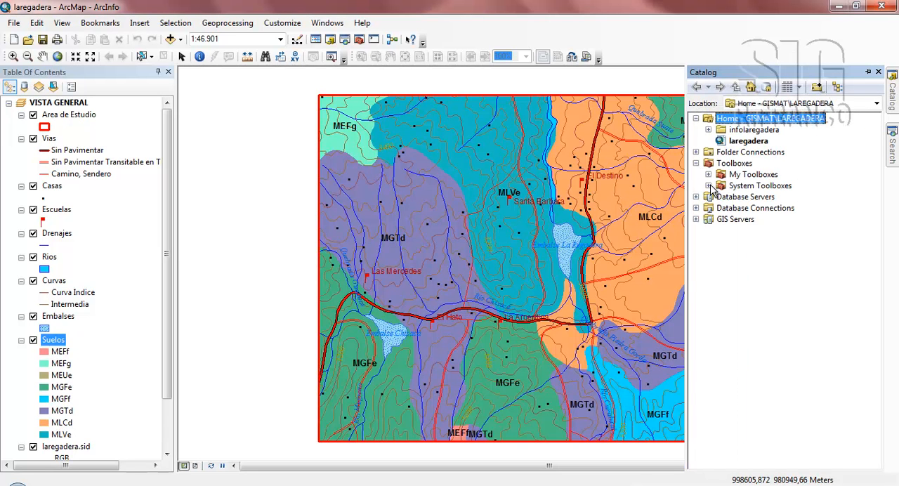
left_click(709, 186)
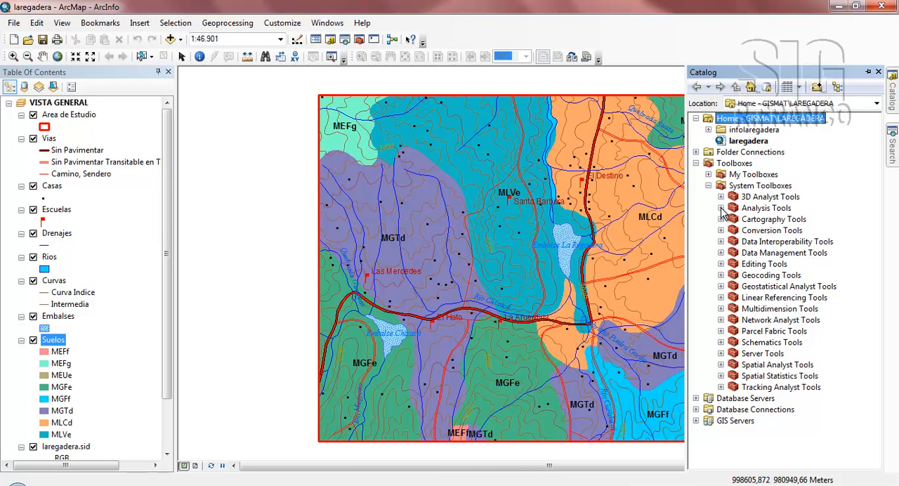
left_click(720, 207)
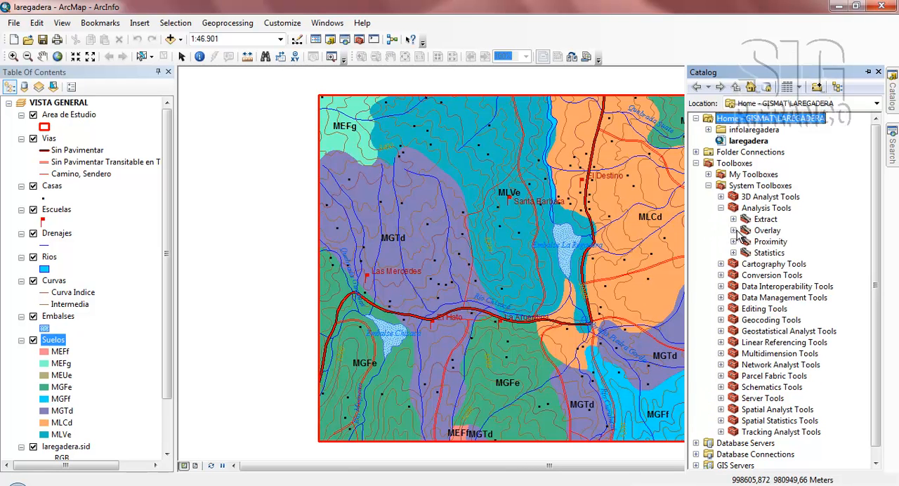
left_click(733, 231)
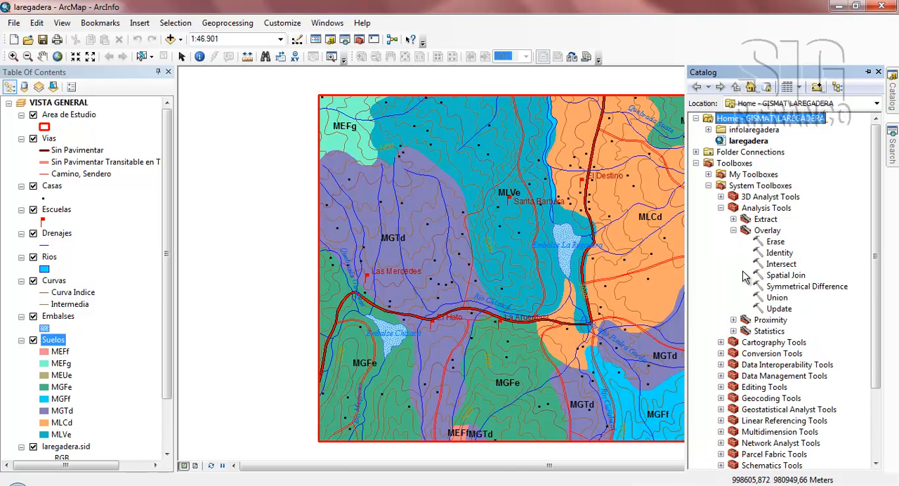
left_click(786, 278)
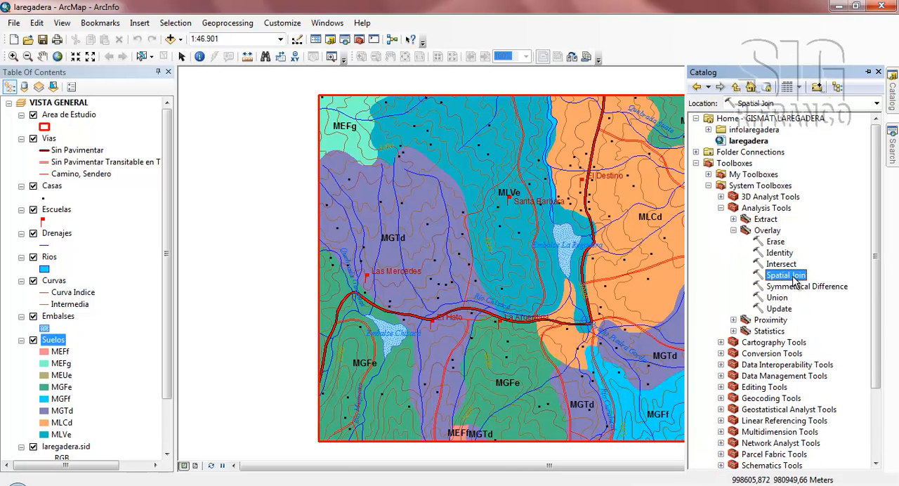
double_click(786, 278)
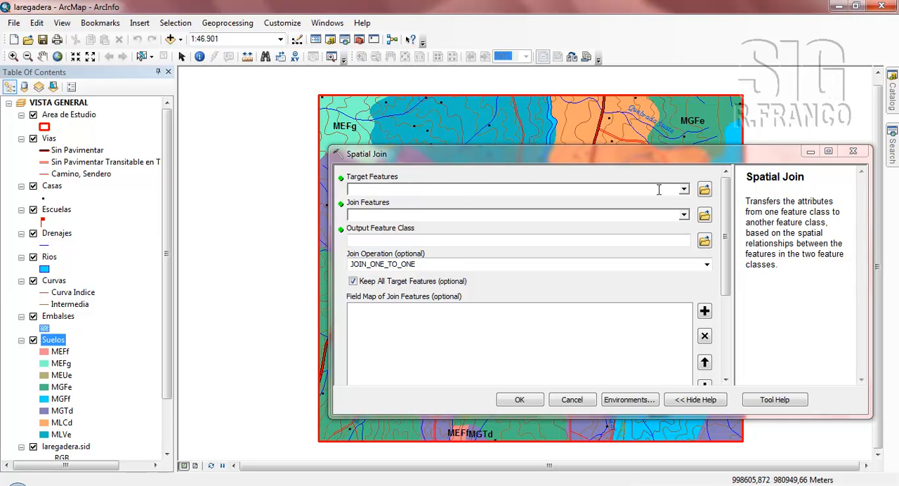
- Set Casas as the target features and Suelos as the join features of the spatial join
left_click(684, 190)
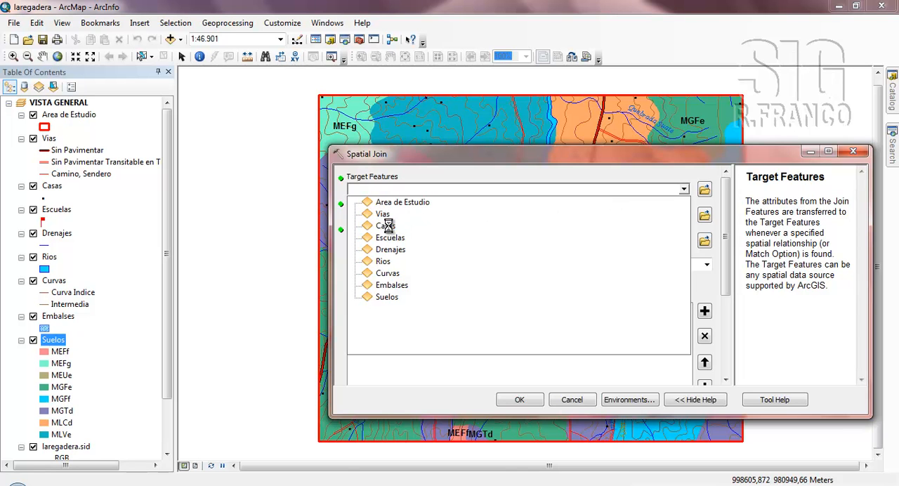
left_click(386, 226)
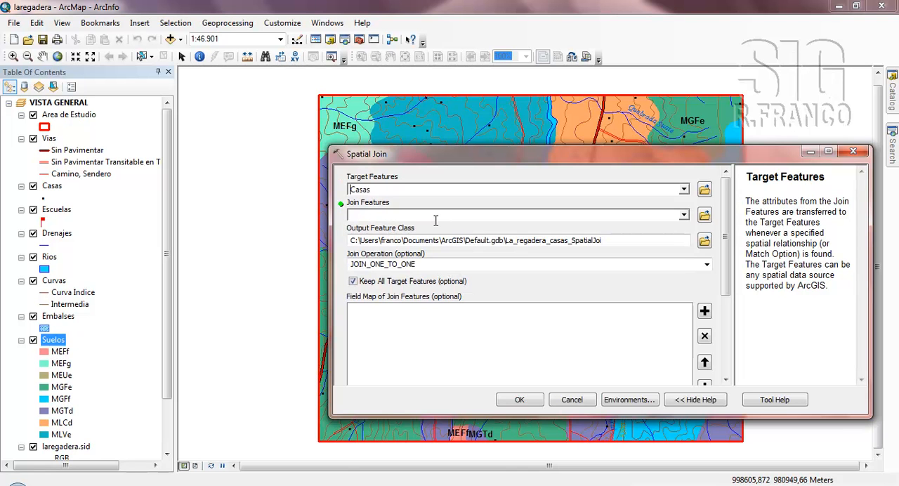
left_click(377, 213)
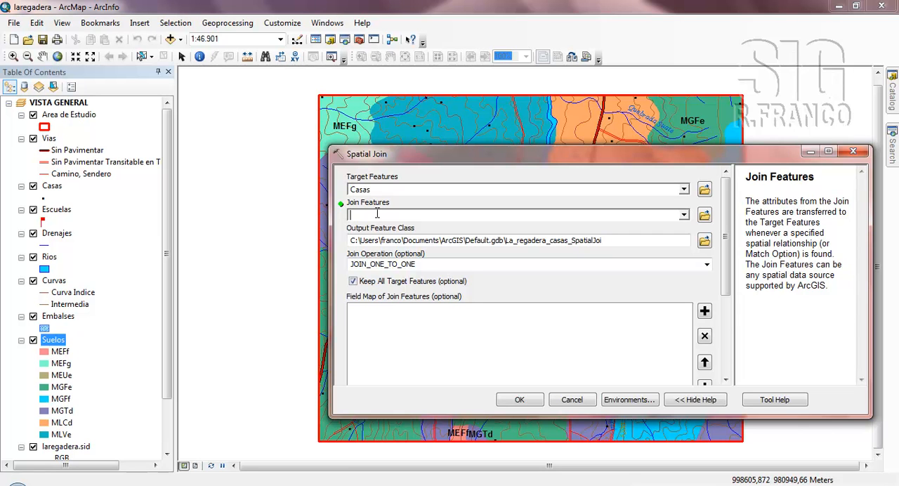
left_click(683, 215)
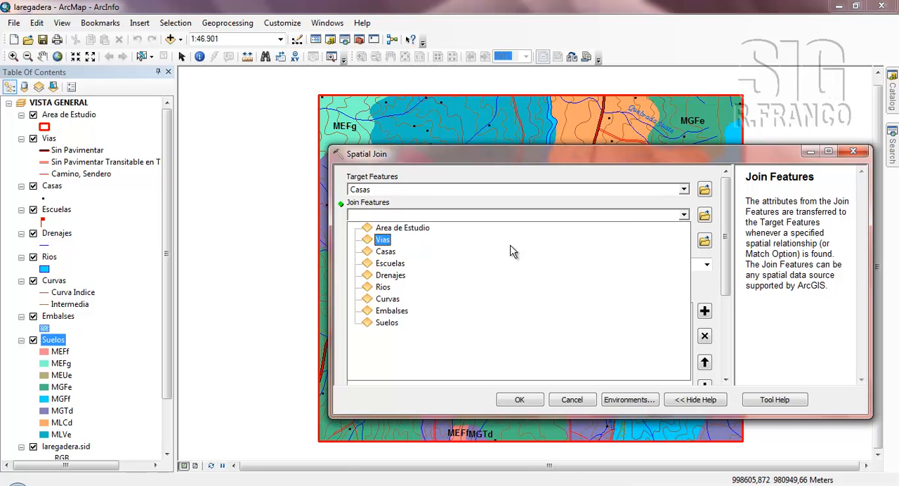
left_click(387, 323)
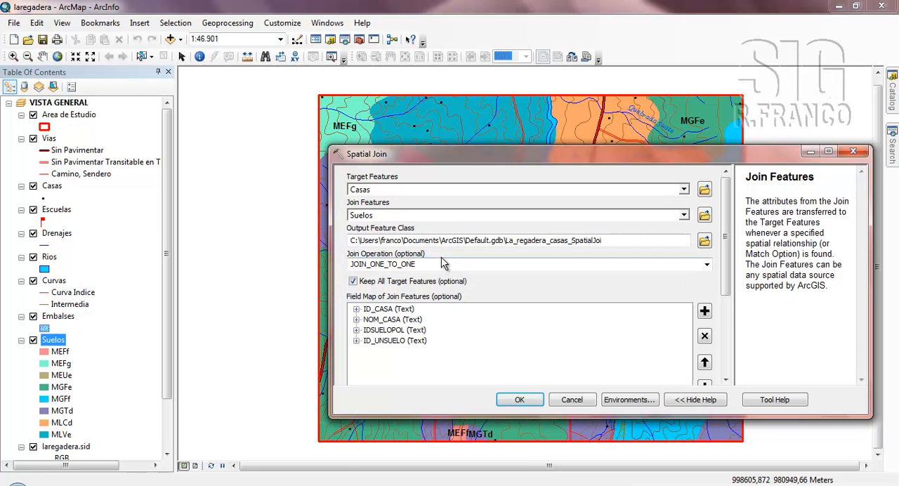
- Set the output feature class to casas_y_suelos.shp in the infolaregadera folder
left_click(550, 240)
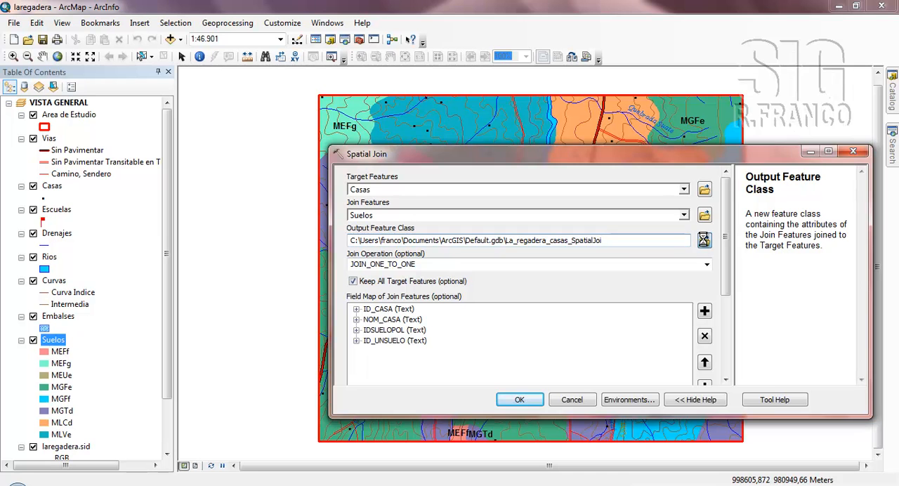
left_click(704, 240)
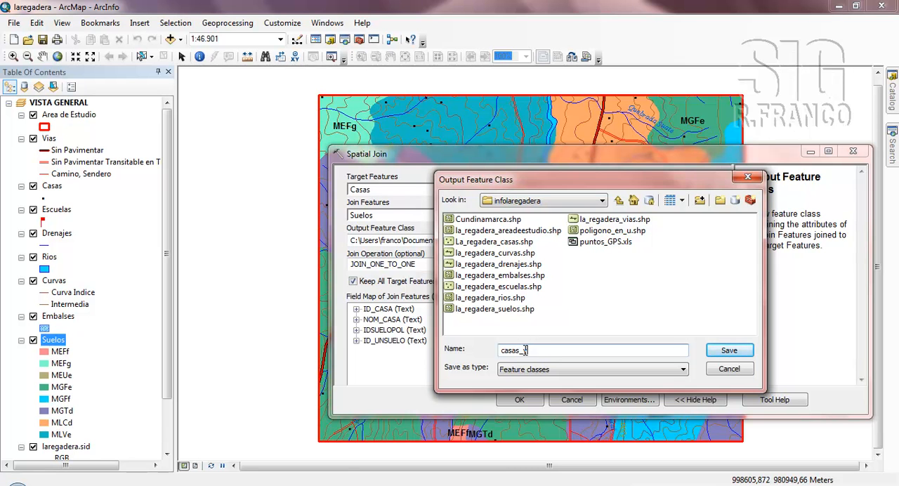
type("los")
left_click(710, 353)
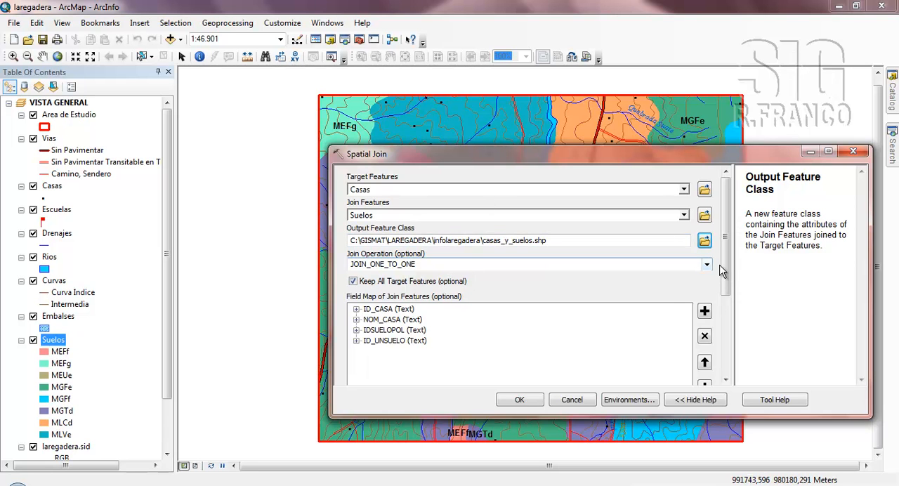
- Run the spatial join with JOIN_ONE_TO_ONE, all target features kept and the INTERSECT match option
mouse_move(726, 272)
left_mouse_down()
mouse_move(724, 351)
mouse_move(723, 256)
left_mouse_up()
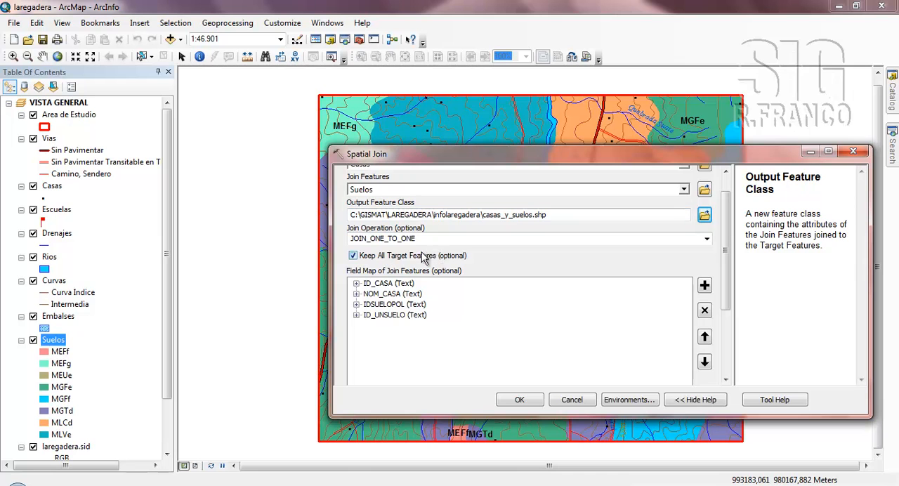
left_click_drag(725, 260, 723, 325)
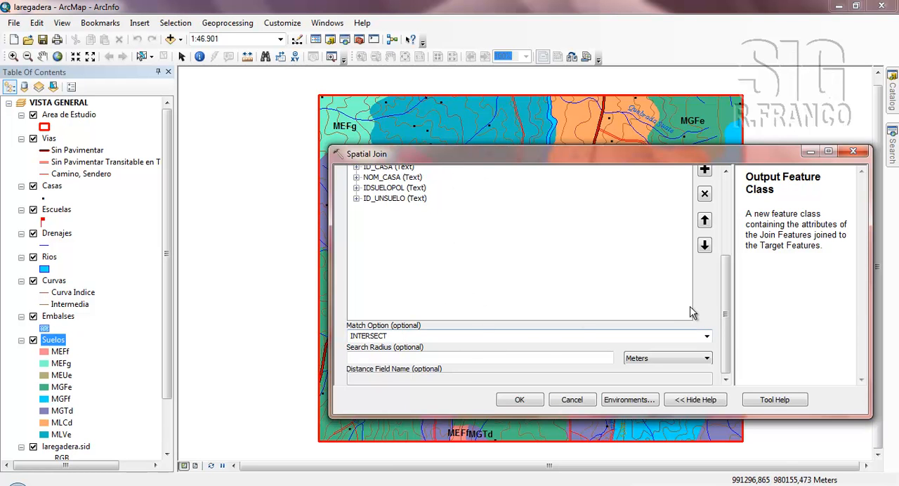
left_click_drag(728, 318, 730, 211)
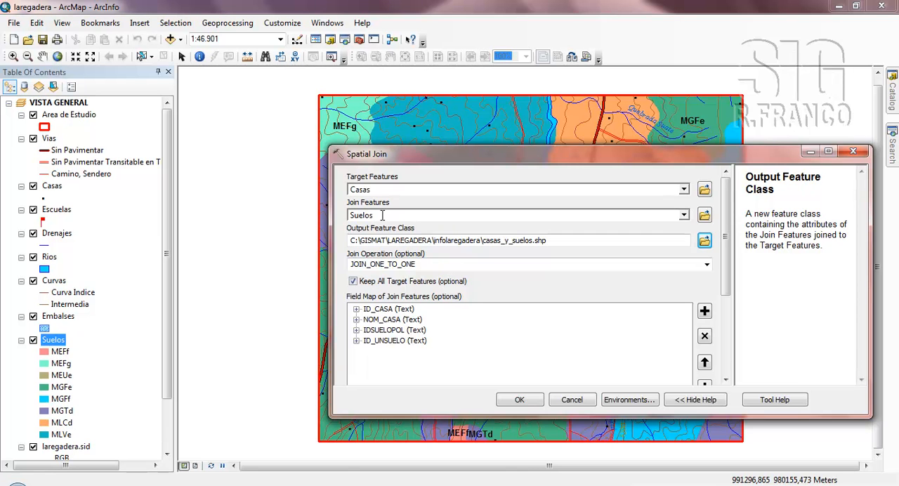
left_click(520, 400)
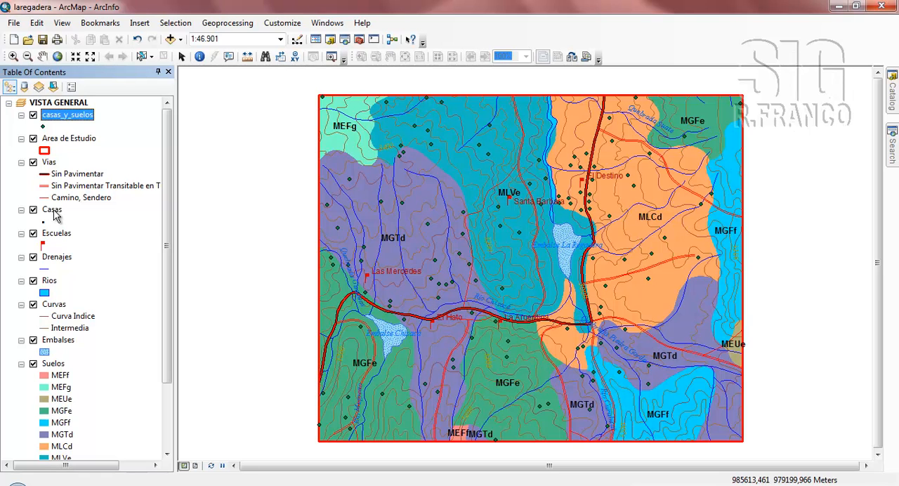
- Open the casas_y_suelos attribute table and examine the joined IDSUELOPOL and ID_UNSUELO fields for each house
right_click(80, 118)
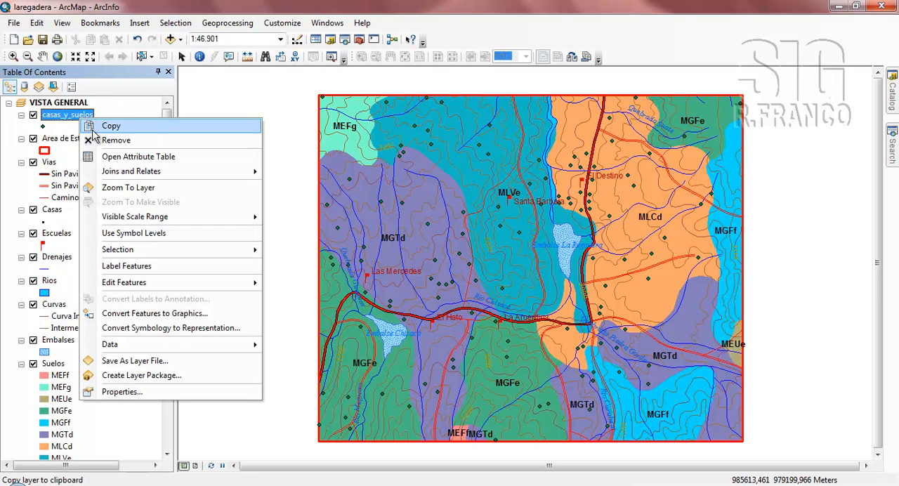
left_click(100, 156)
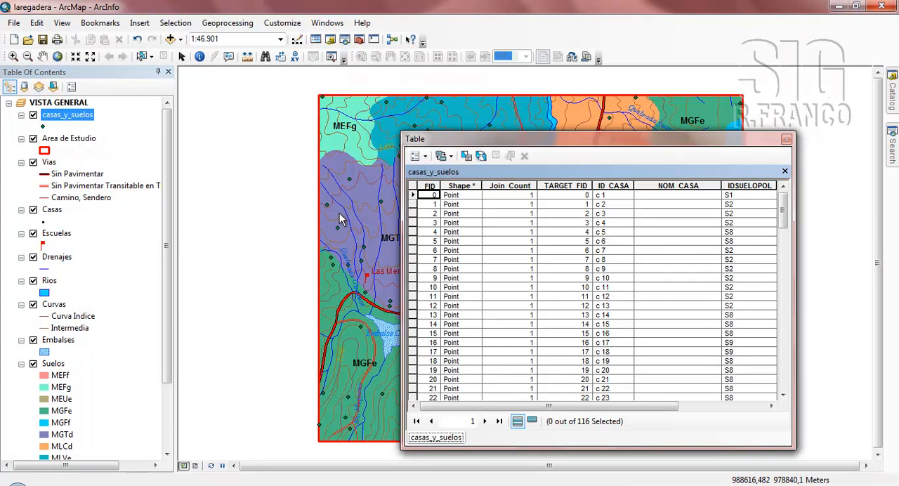
left_click_drag(557, 141, 501, 139)
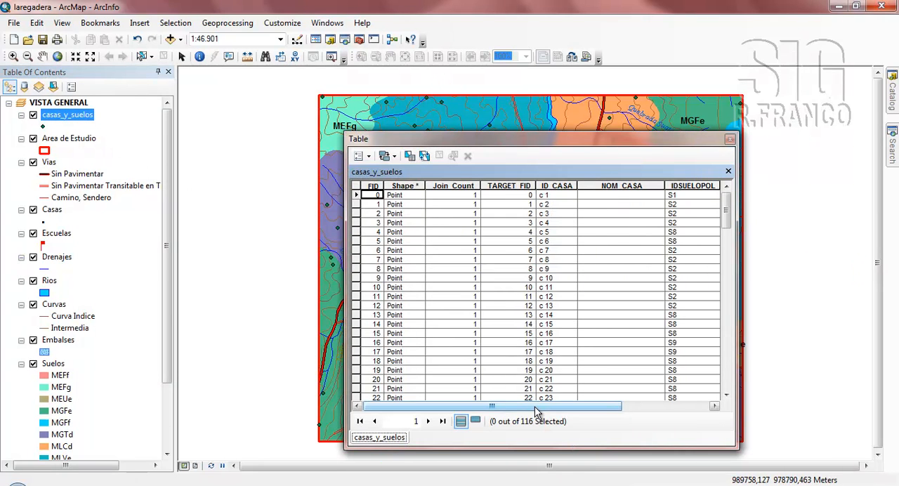
left_click_drag(558, 407, 582, 408)
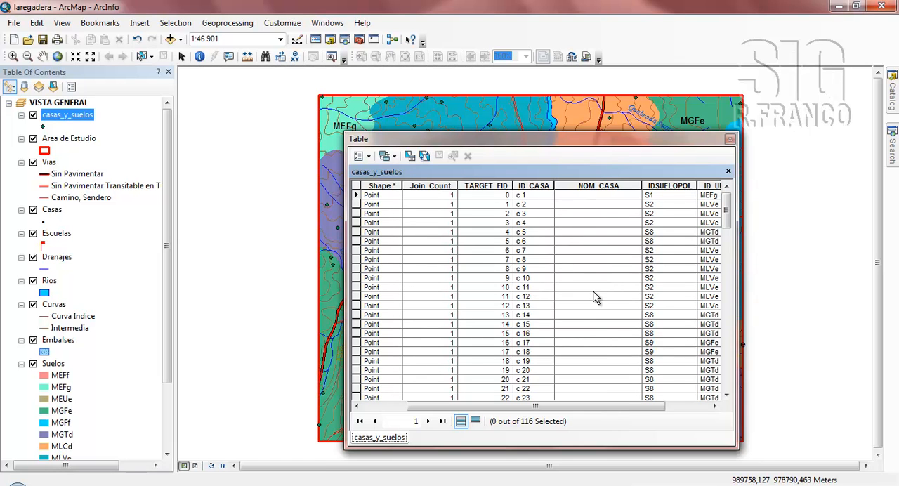
left_click_drag(615, 407, 646, 407)
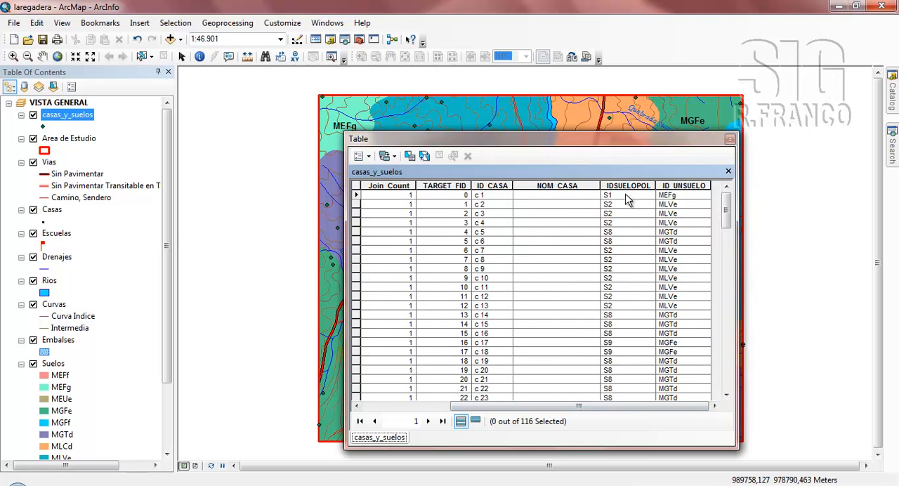
left_click_drag(551, 141, 618, 158)
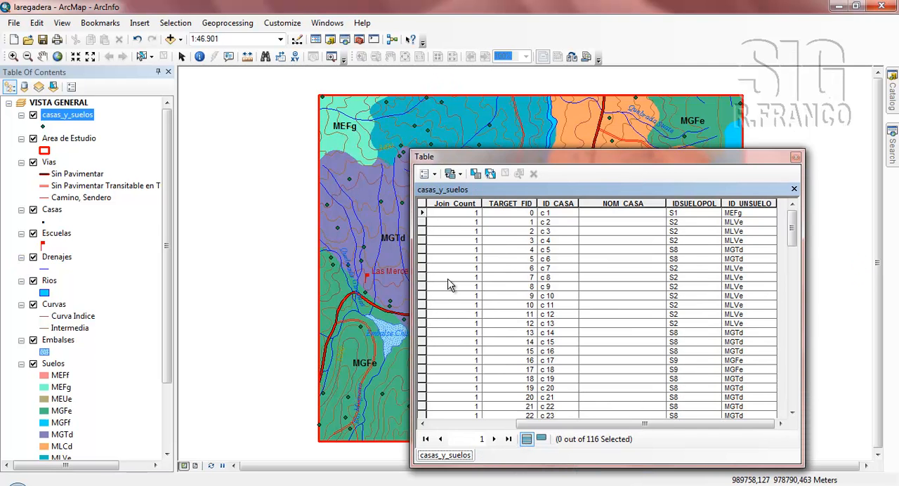
- Select house record c 8 to compare its soil unit with the map, then close the table and clear the selection
left_click(423, 277)
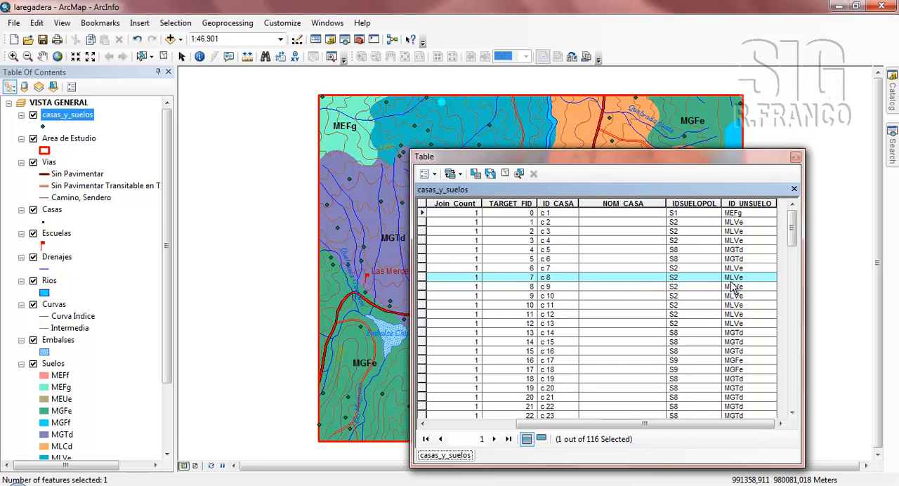
left_click_drag(646, 160, 687, 217)
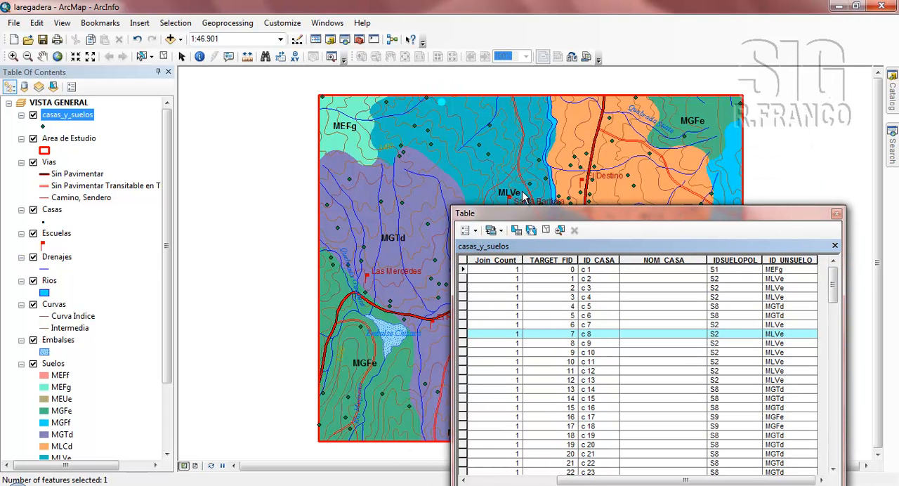
left_click_drag(566, 212, 535, 156)
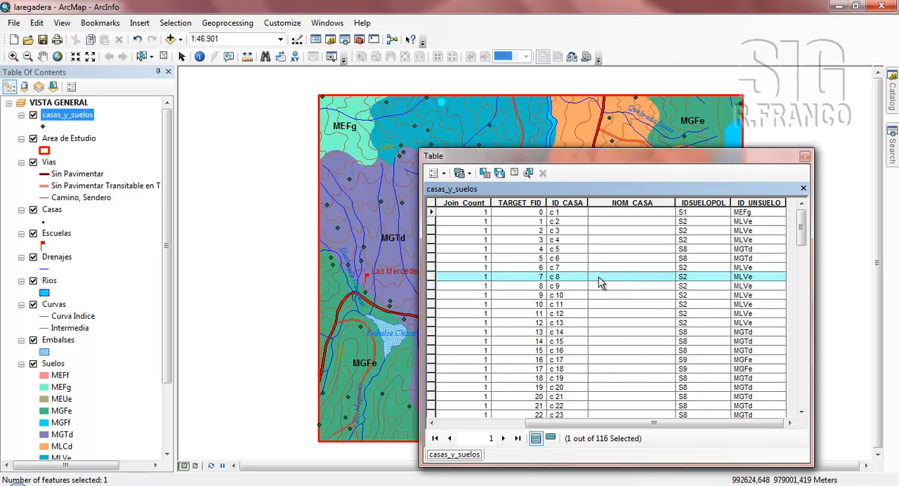
left_click(804, 156)
left_click(164, 57)
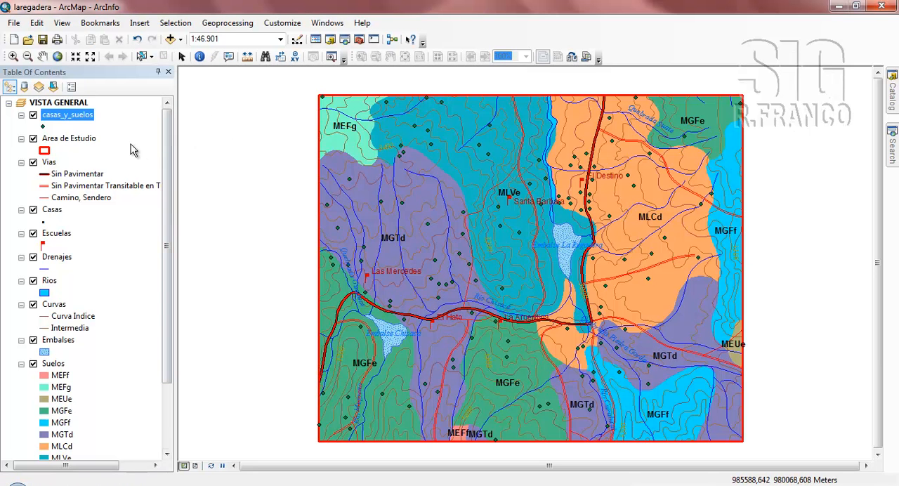
- Hide the casas_y_suelos layer and review the school ID and name fields in the Escuelas attribute table
left_click(33, 115)
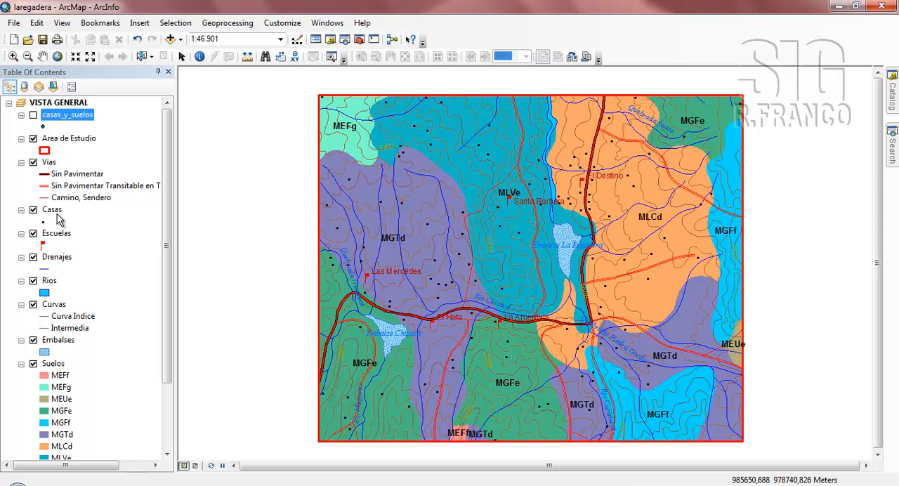
left_click(62, 237)
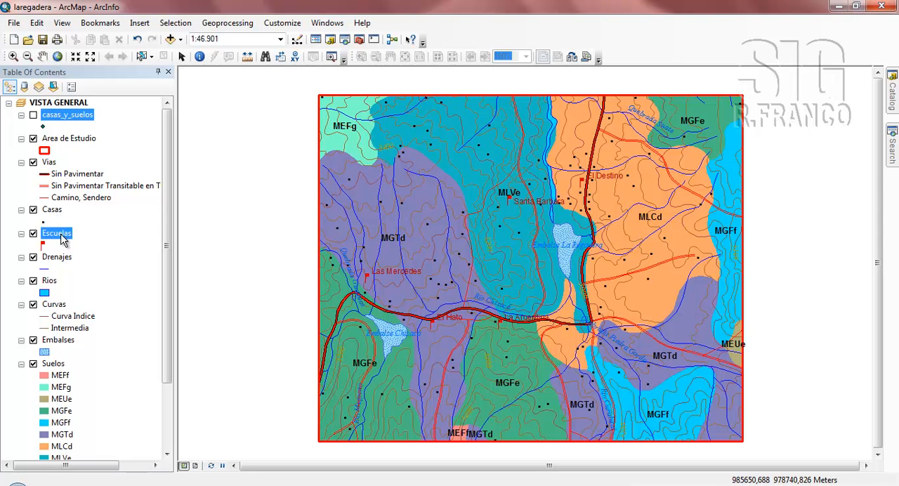
right_click(62, 239)
left_click(108, 238)
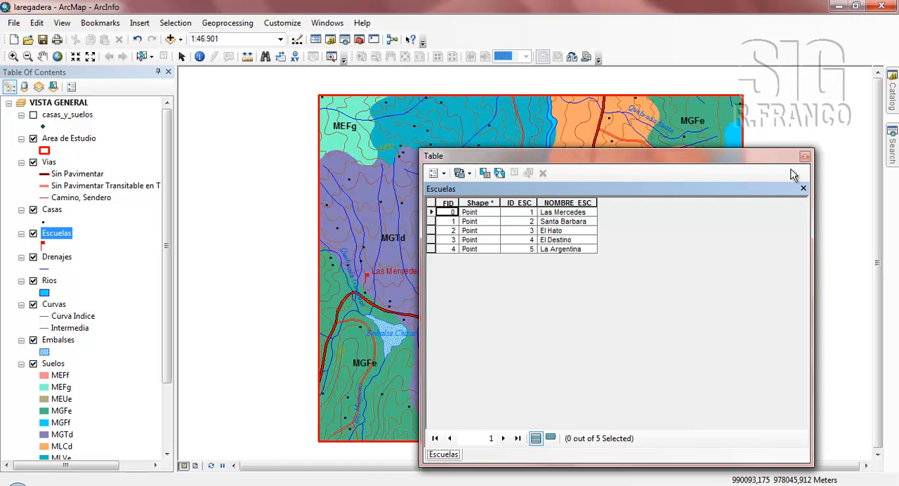
left_click(805, 156)
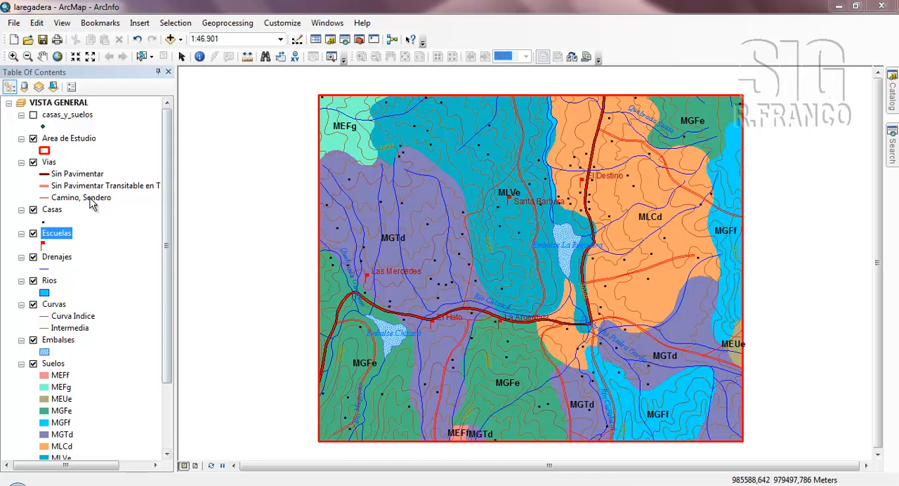
- Review the ID_CASA and NOM_CASA fields in the Casas attribute table, then close it
left_click(54, 211)
right_click(53, 210)
left_click(89, 239)
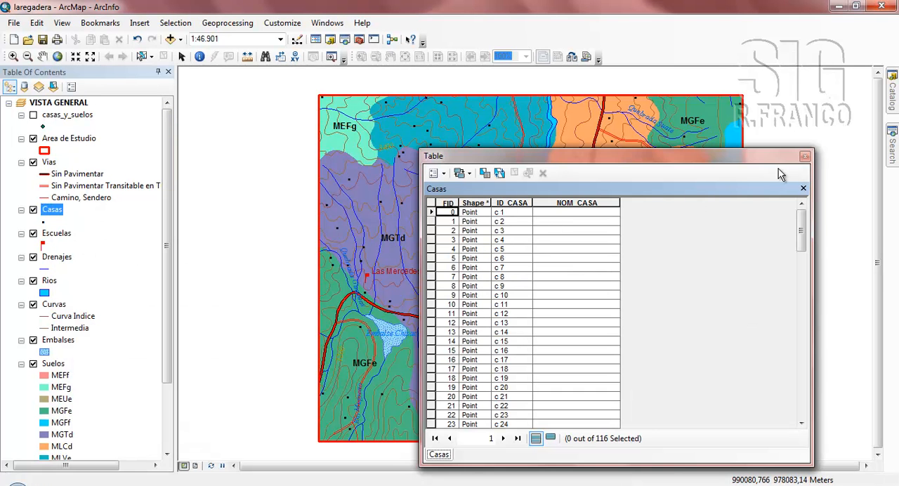
left_click(805, 156)
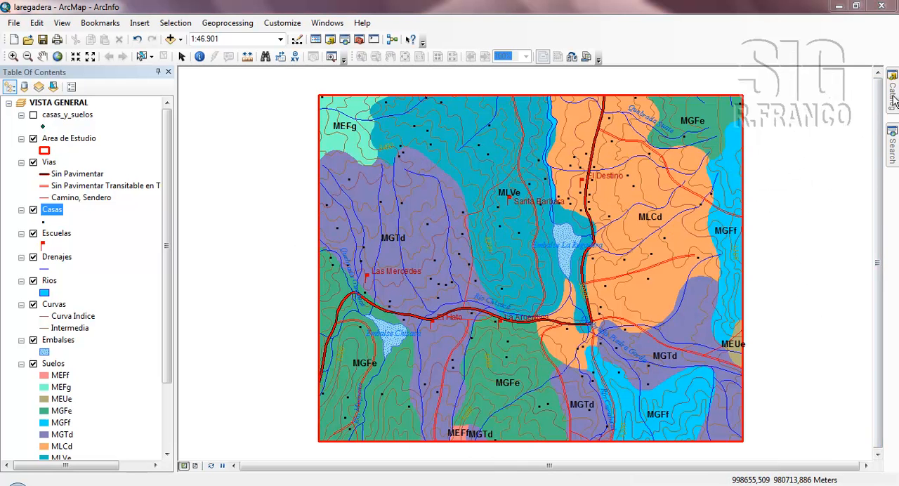
- Start a new Spatial Join with Casas as the target features and Escuelas as the join features
mouse_move(893, 99)
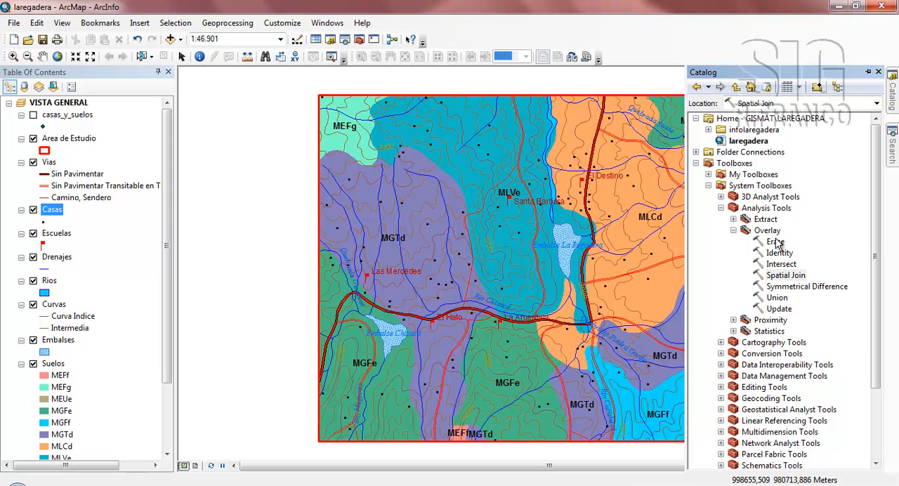
double_click(785, 276)
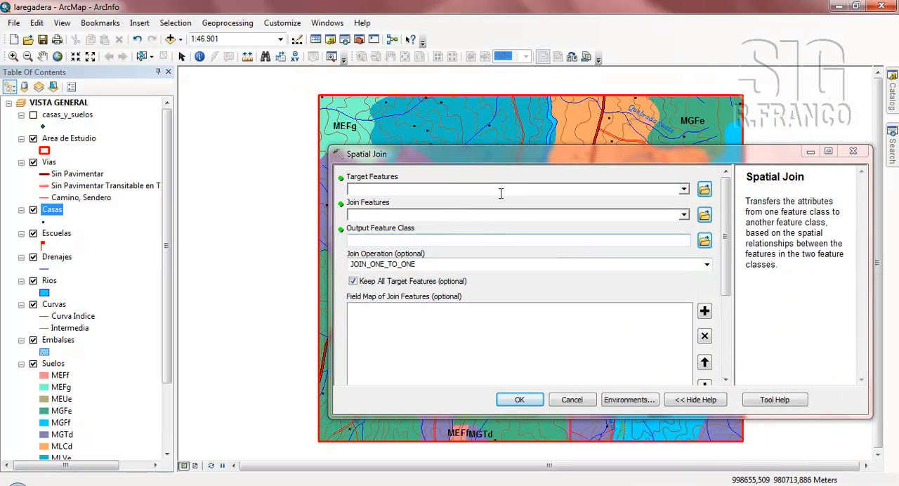
left_click(494, 187)
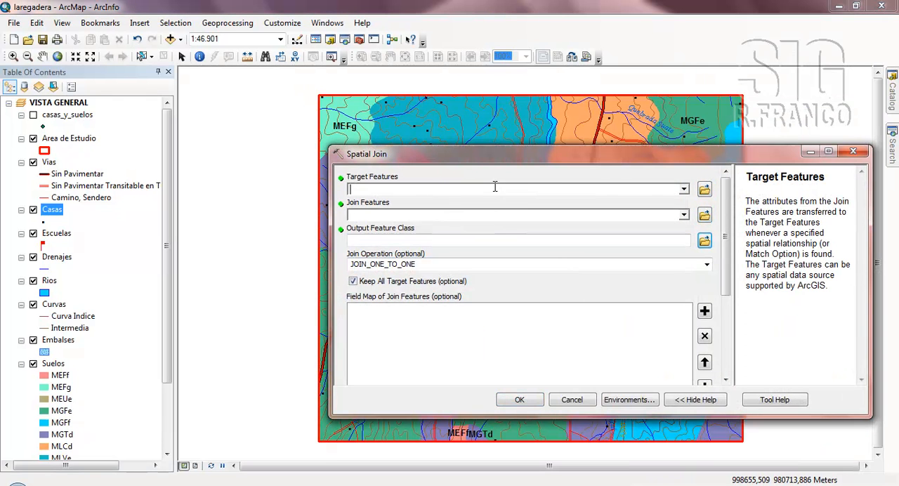
left_click(684, 190)
left_click(385, 237)
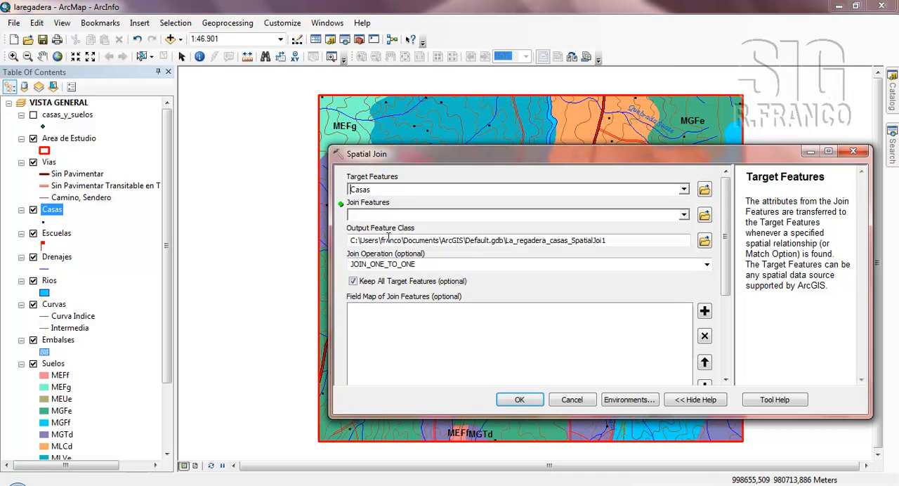
left_click(444, 218)
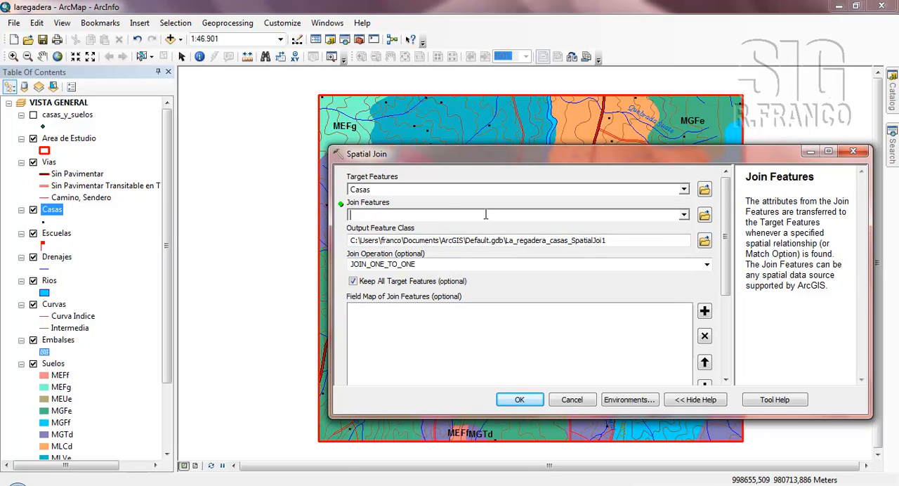
left_click(684, 217)
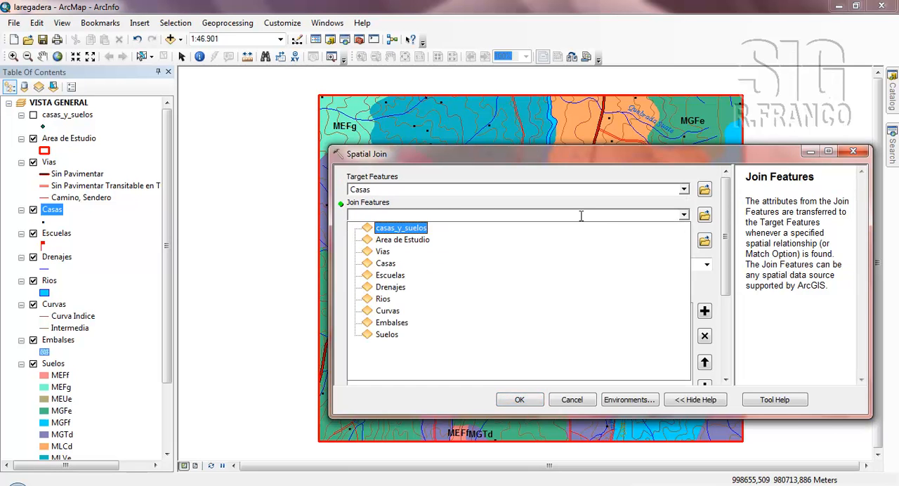
left_click(391, 275)
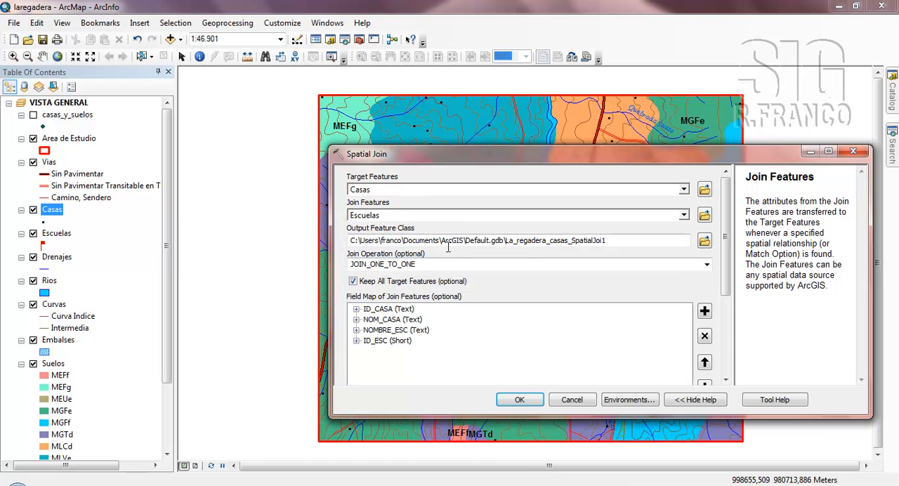
- Set the join's output feature class to casas_y_escuelas in the infolaregadera folder
left_click(647, 240)
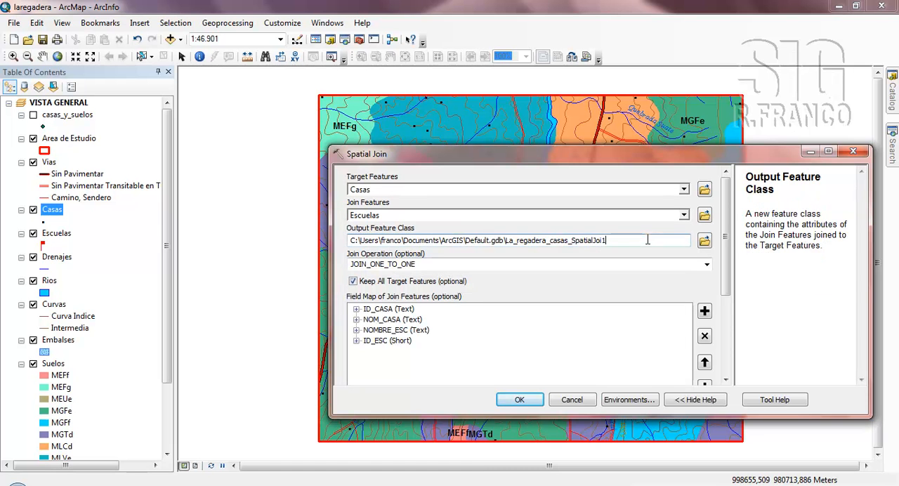
left_click(704, 243)
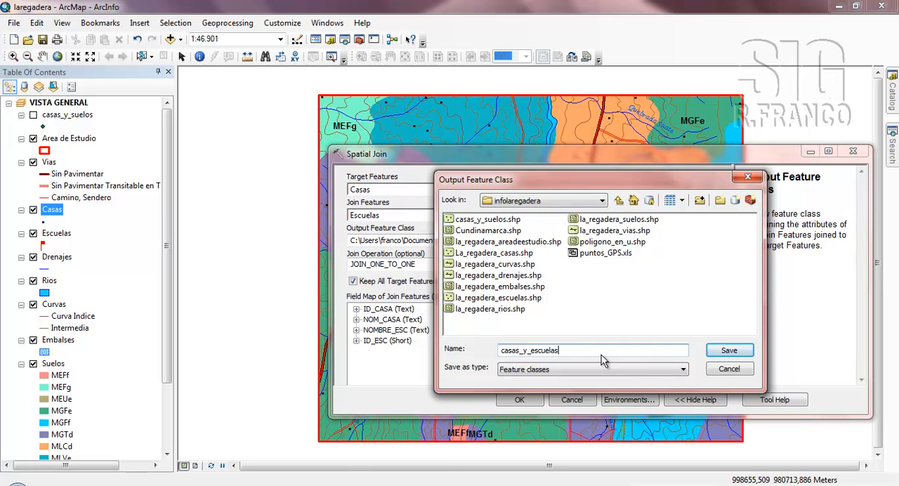
left_click(714, 351)
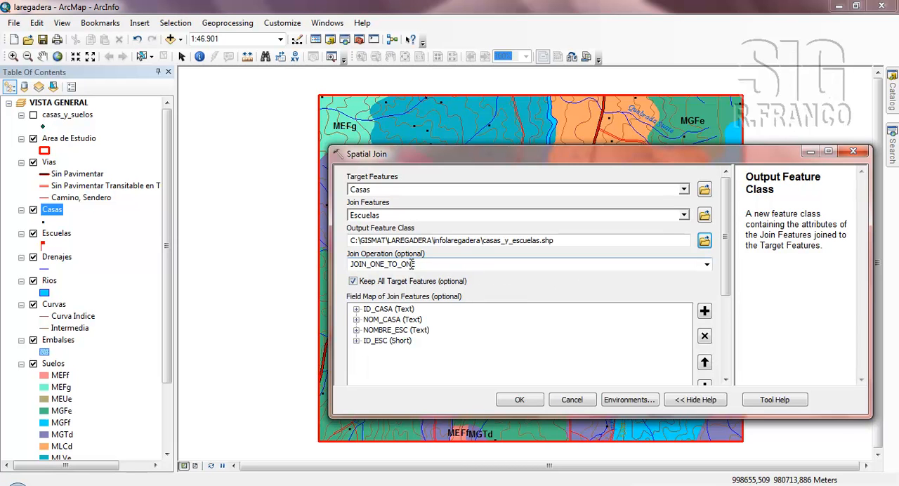
- Set the match option to CLOSEST and run the spatial join, keeping JOIN_ONE_TO_ONE and all target features
left_click_drag(725, 269, 726, 355)
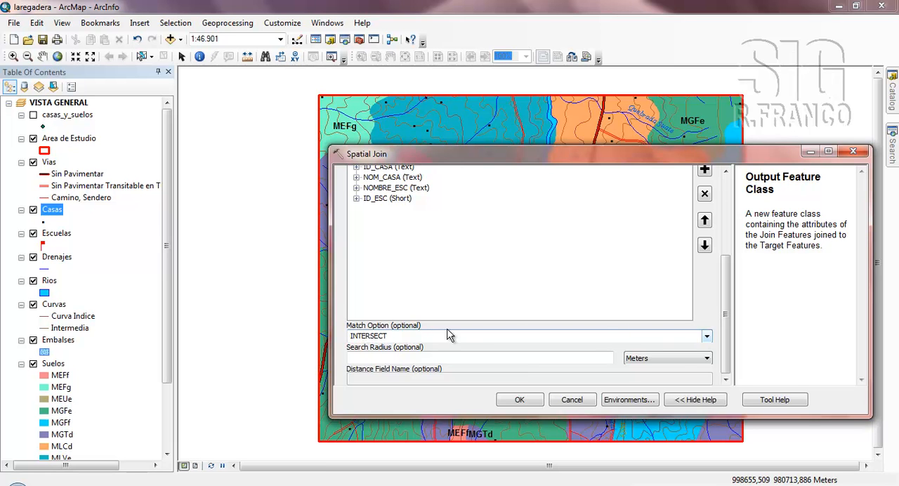
left_click(708, 336)
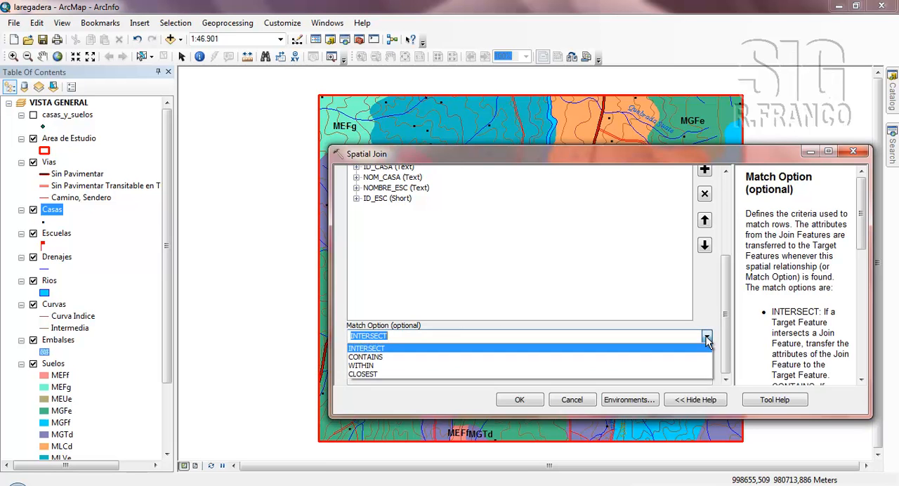
left_click(376, 373)
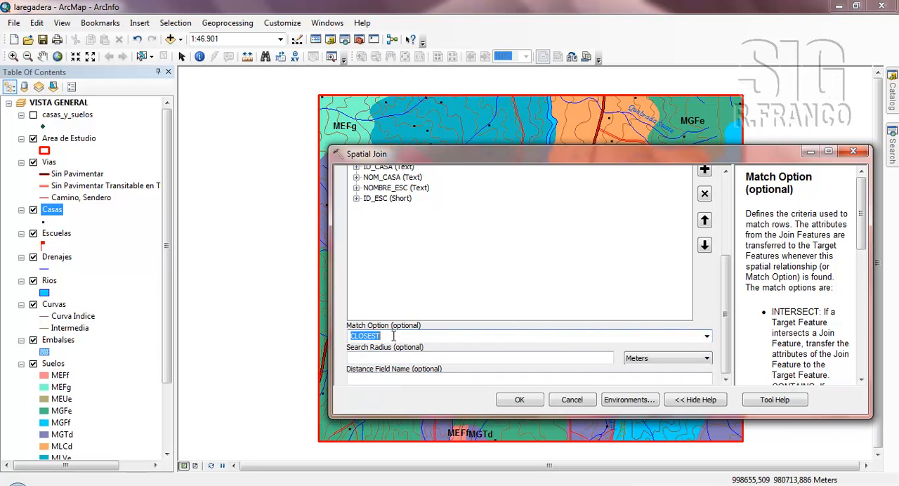
left_click_drag(731, 312, 730, 222)
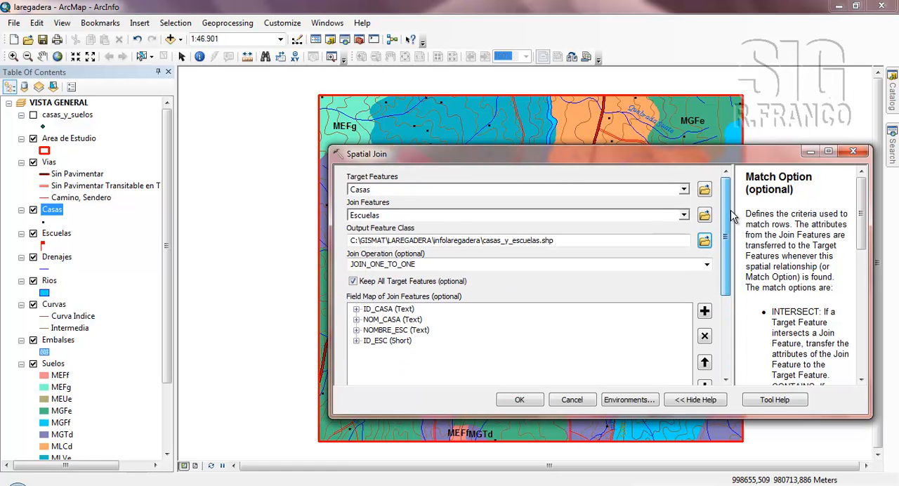
left_click(525, 398)
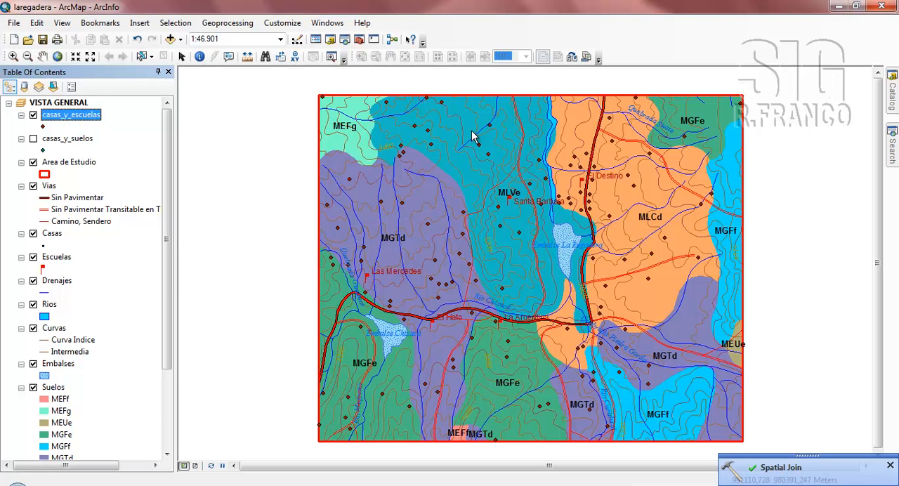
- Open the casas_y_escuelas attribute table and examine the joined NOMBRE_ESC and ID_ESC fields for each house
right_click(81, 121)
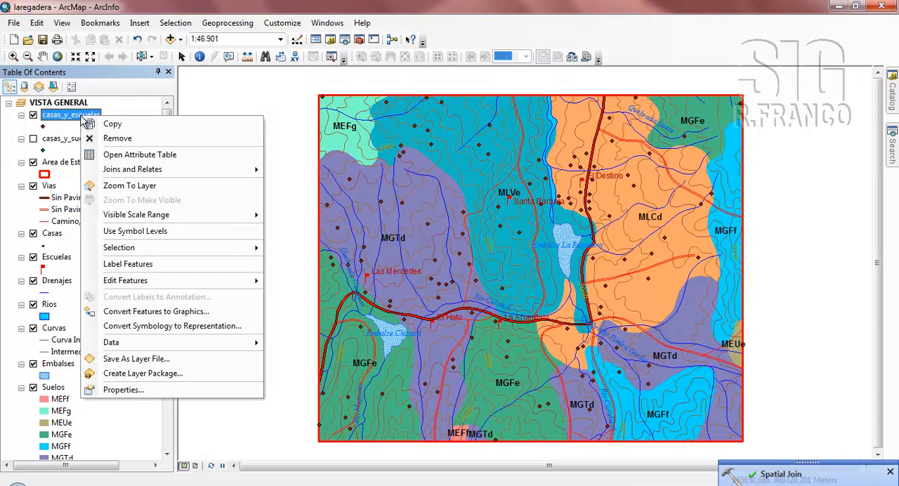
left_click(94, 149)
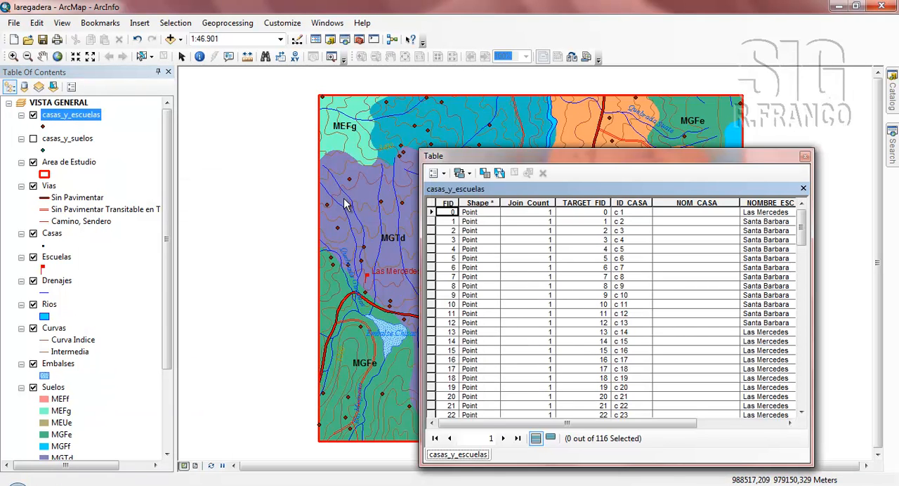
left_click_drag(608, 156, 492, 132)
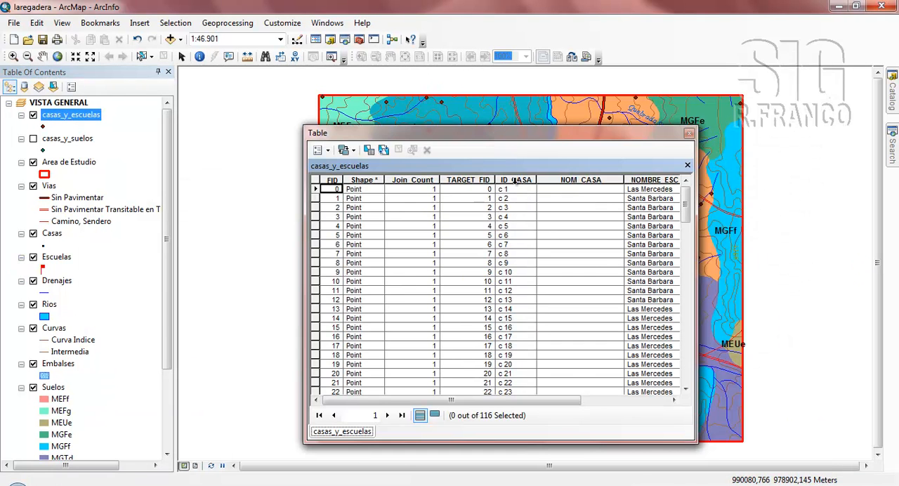
left_click_drag(523, 399, 610, 410)
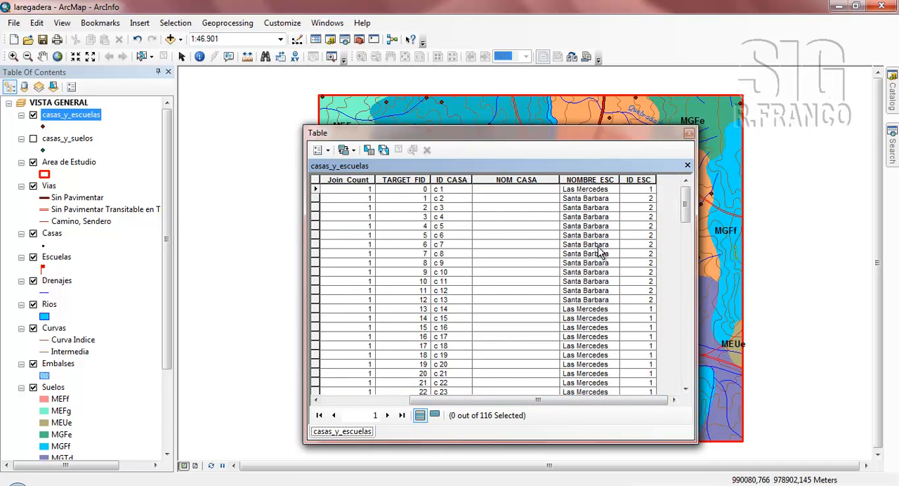
left_click_drag(513, 134, 635, 113)
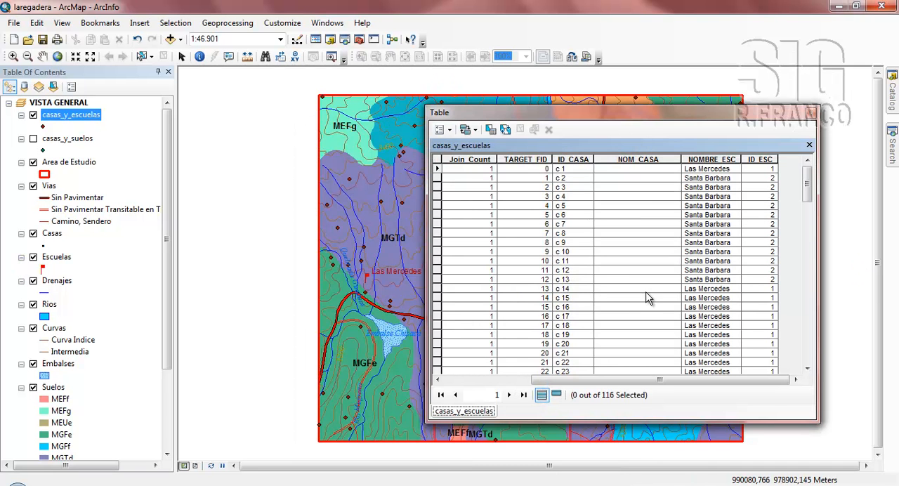
- Select house record c 16 to compare its assigned school with the map, then close the table and clear the selection
left_click(438, 307)
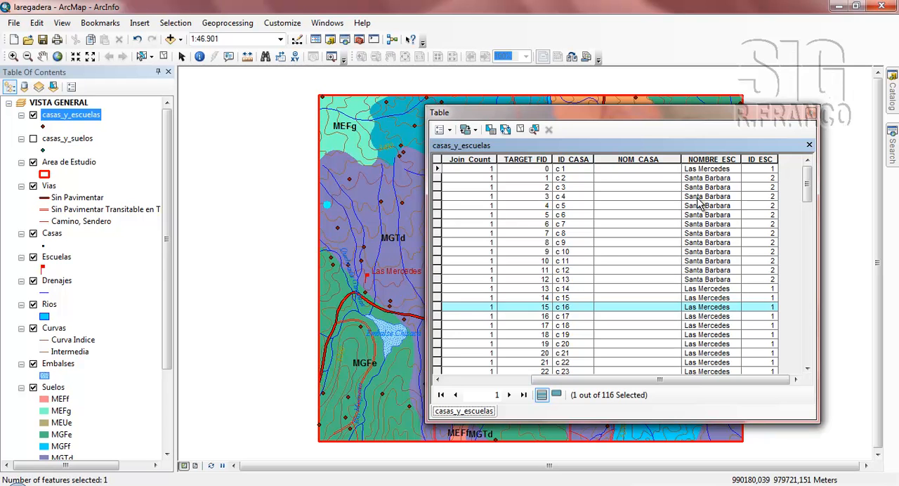
left_click(812, 113)
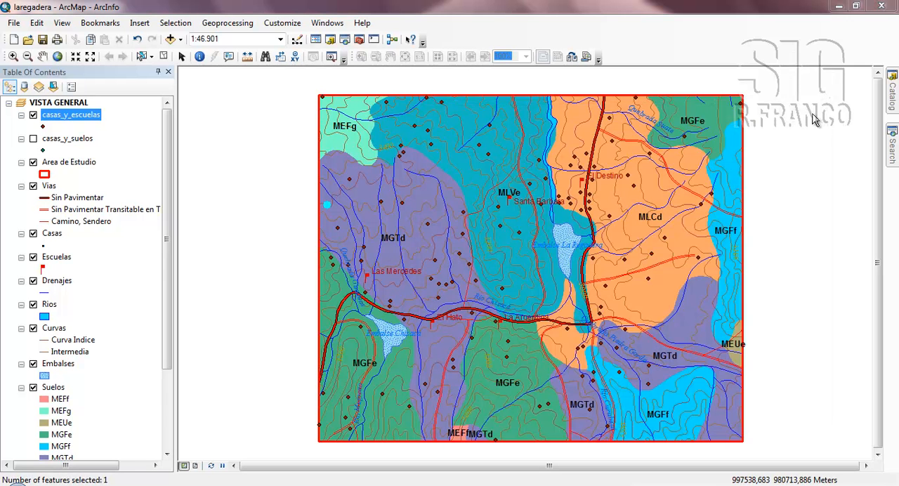
left_click(163, 56)
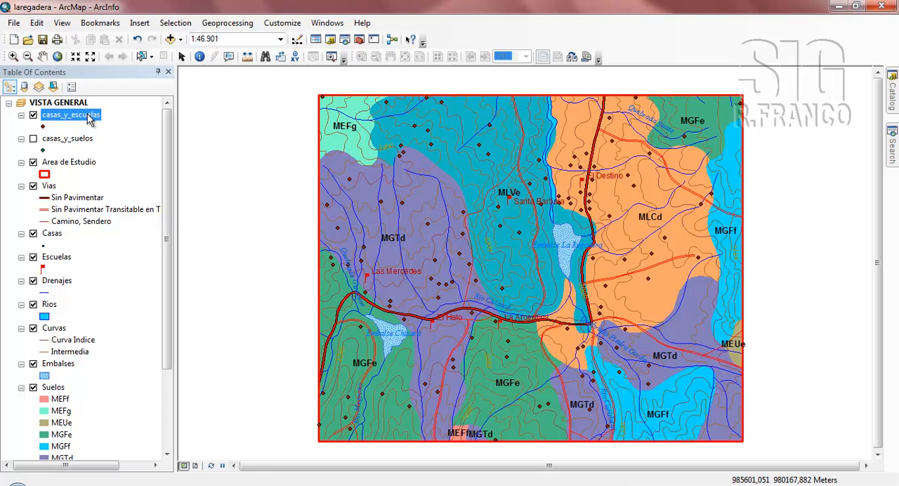
- Symbolize the casas_y_escuelas layer by unique values of the NOMBRE_ESC field and add all its values
double_click(83, 116)
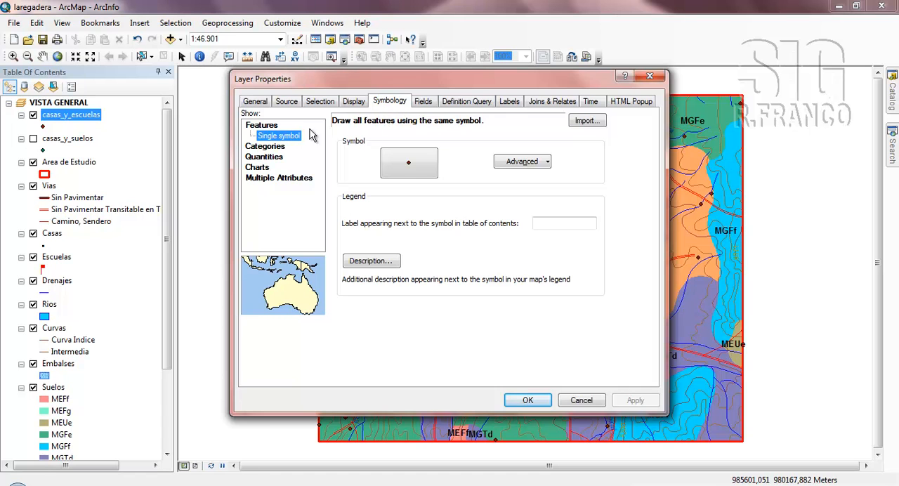
left_click(265, 148)
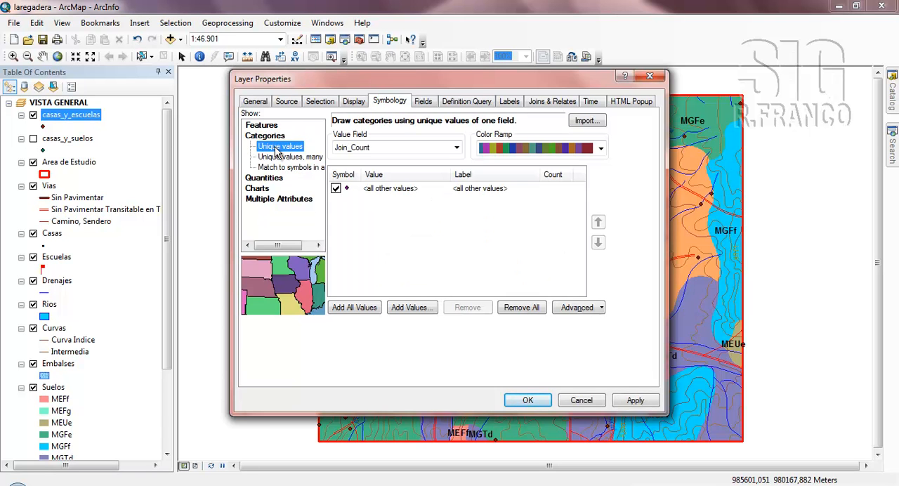
left_click(456, 149)
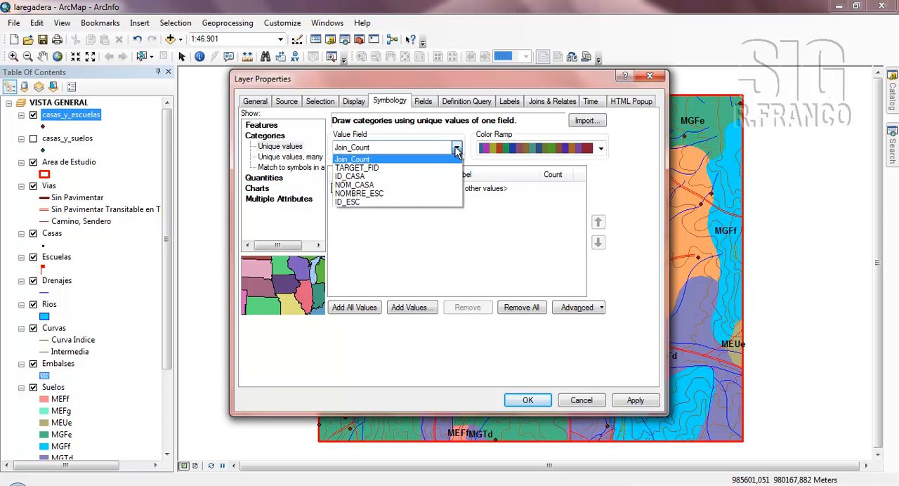
left_click(370, 195)
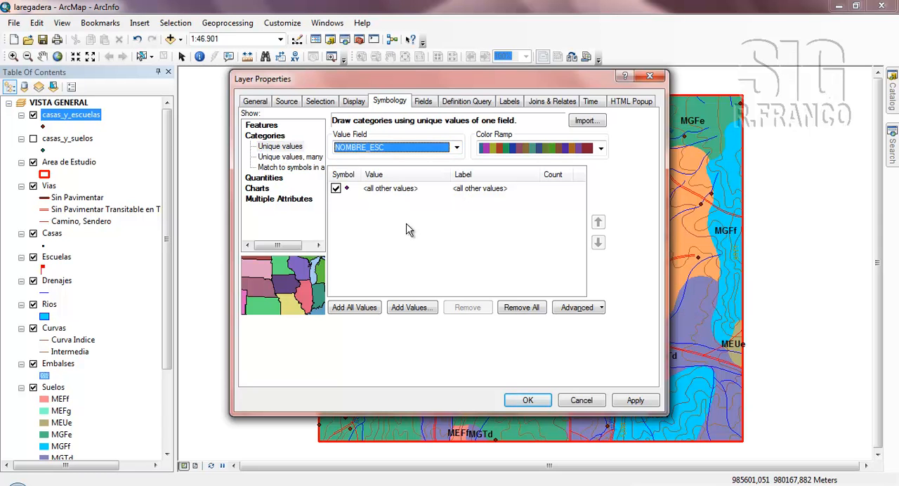
left_click(354, 308)
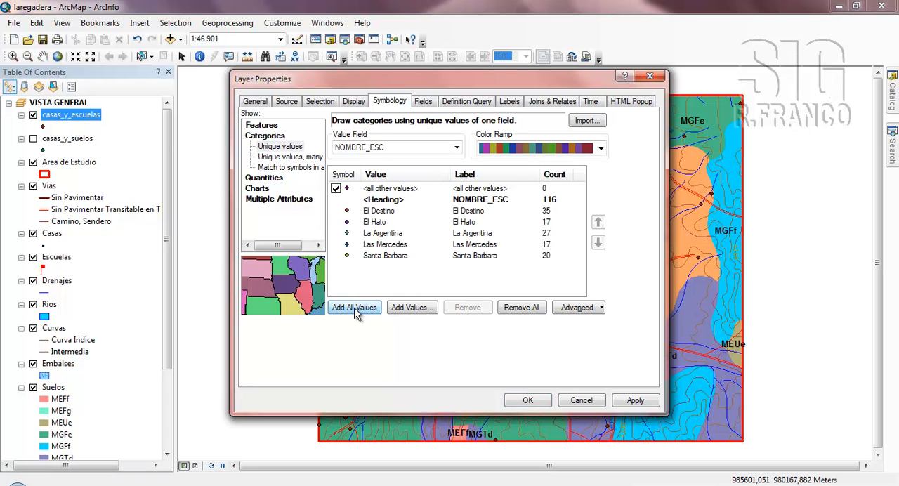
- Apply the dark green-yellow-red color ramp to the school categories and turn off the <all other values> symbol
left_click(600, 148)
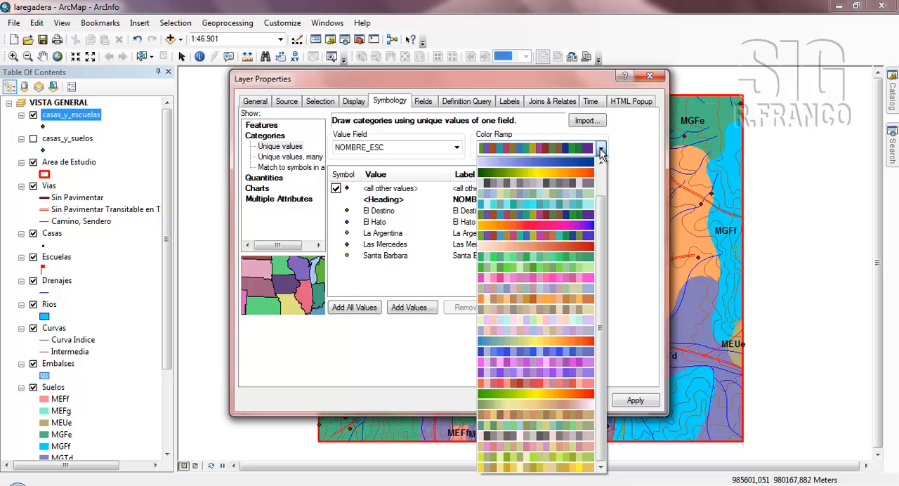
left_click(551, 173)
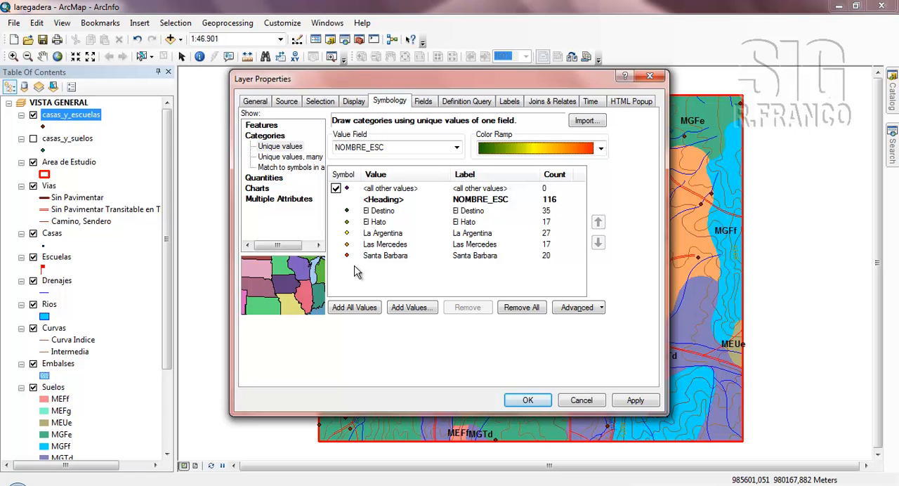
left_click(335, 189)
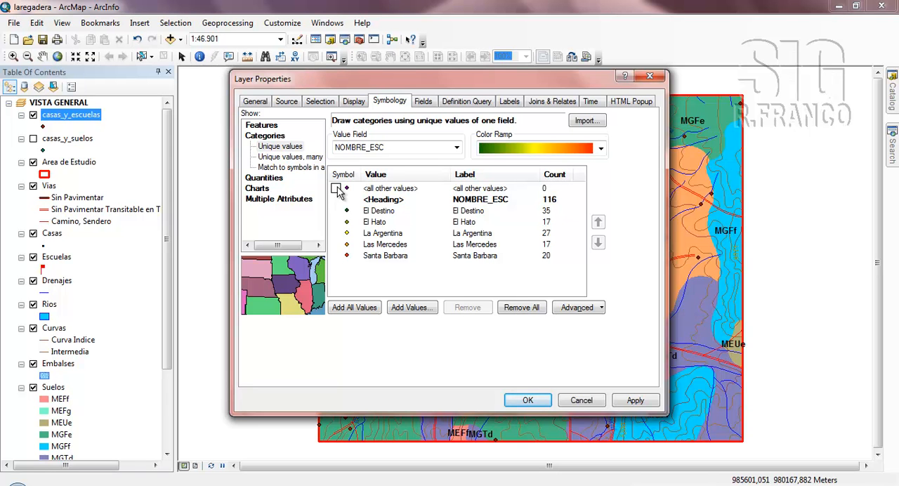
left_click(525, 401)
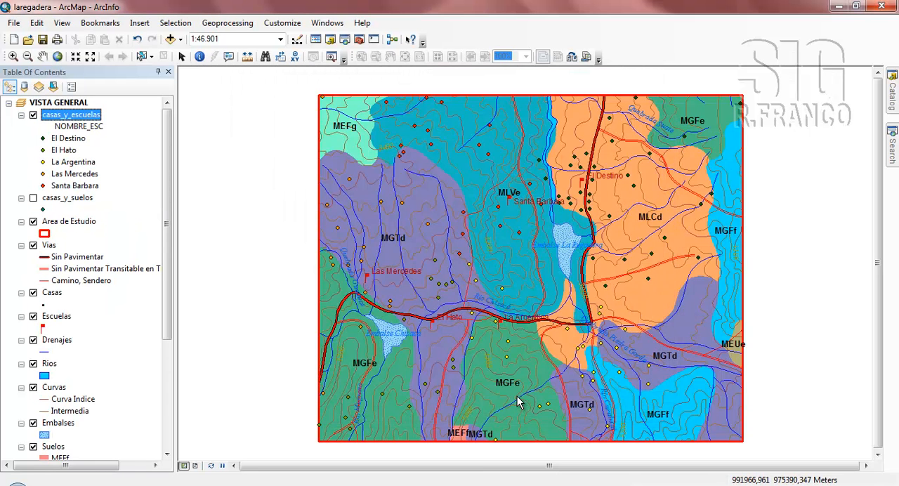